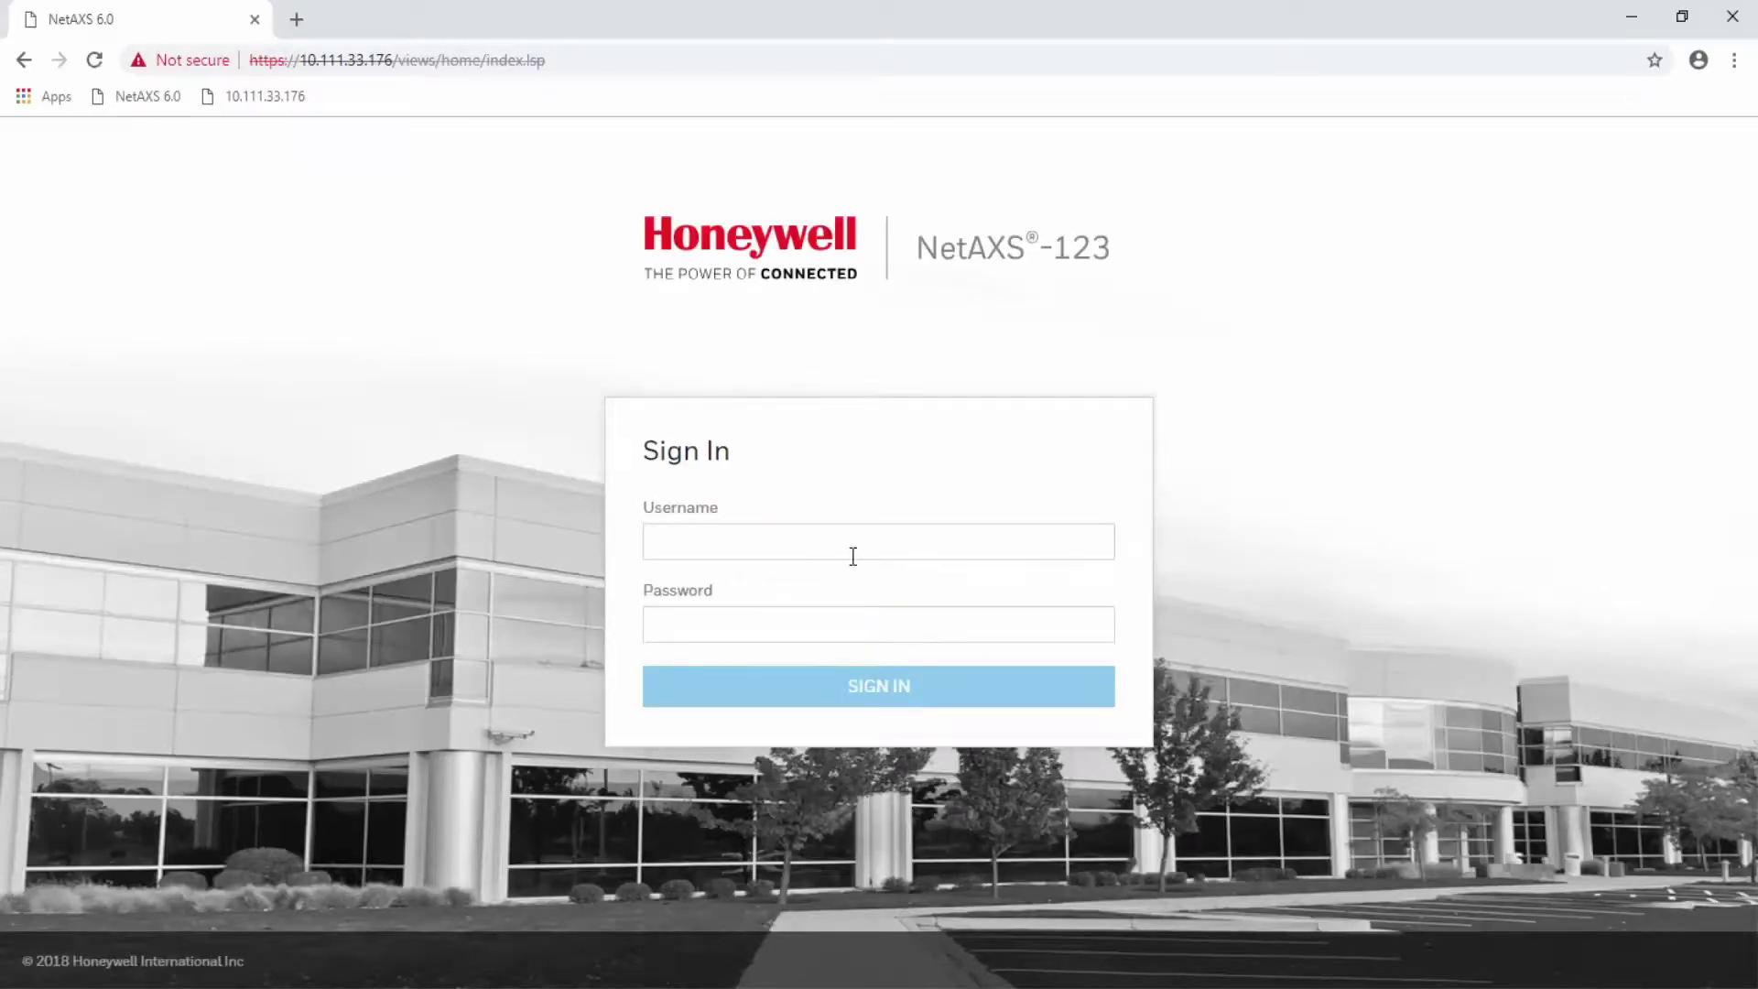
- Sign in to the NetAXS-123 controller as admin with username and password
click(849, 547)
text(admin)
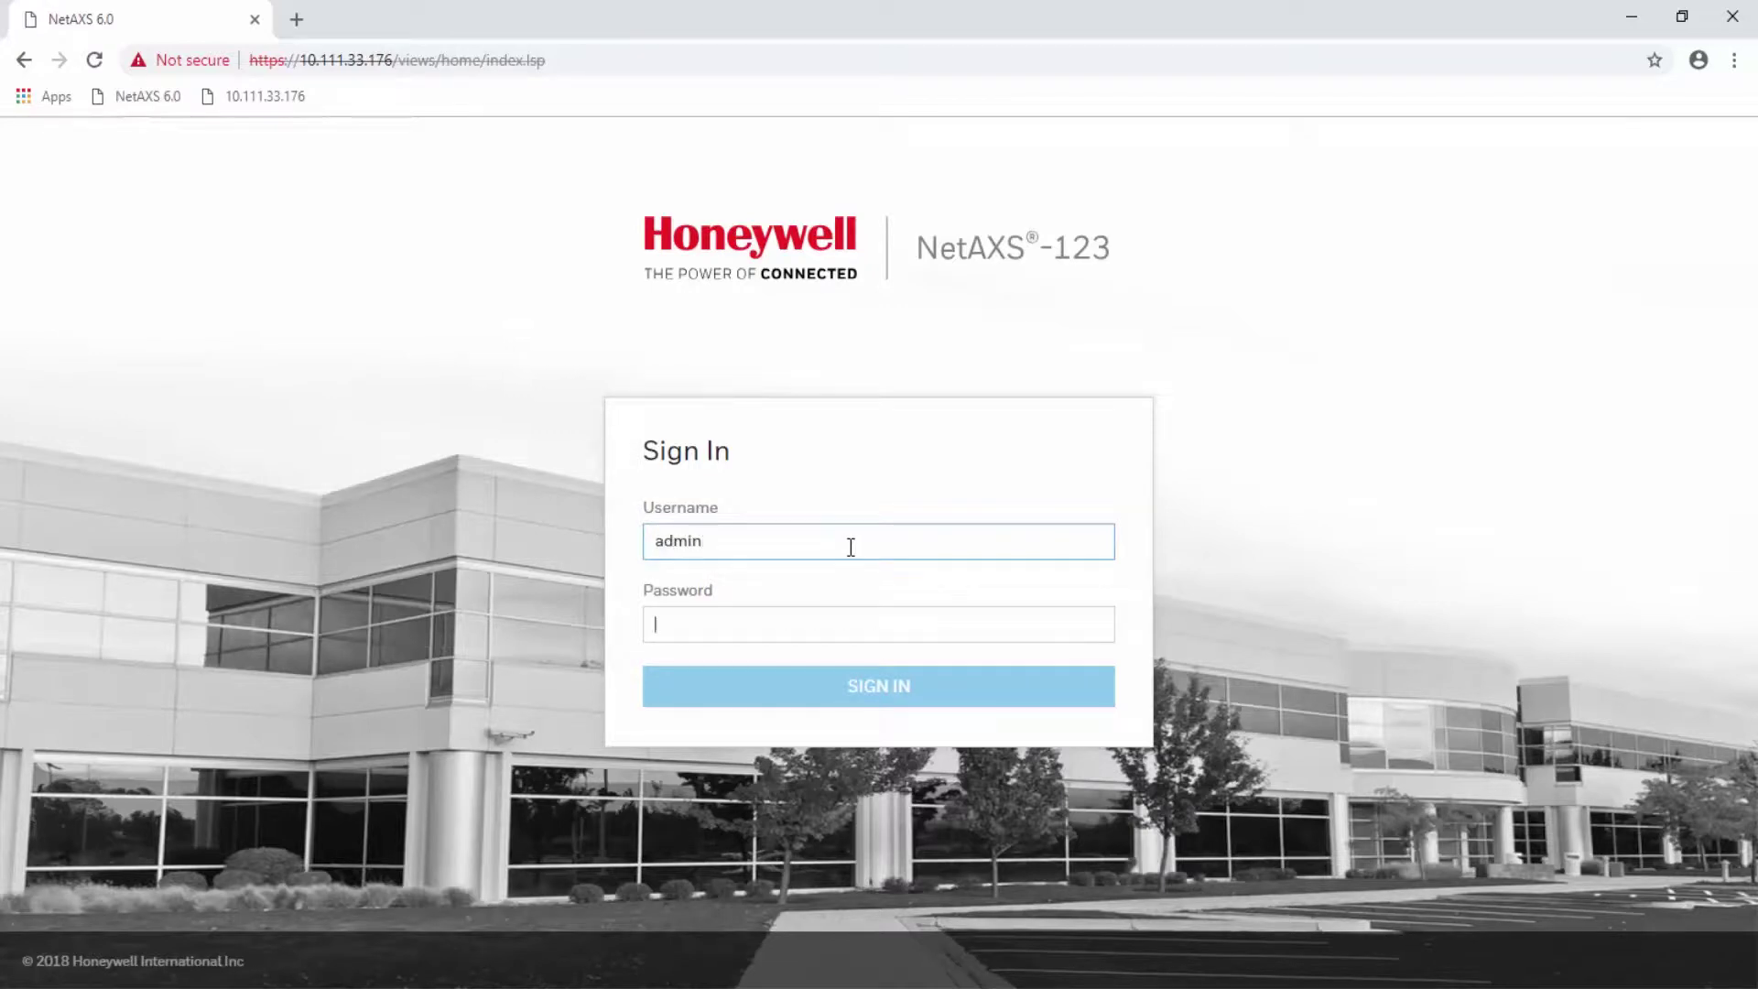
key(Tab)
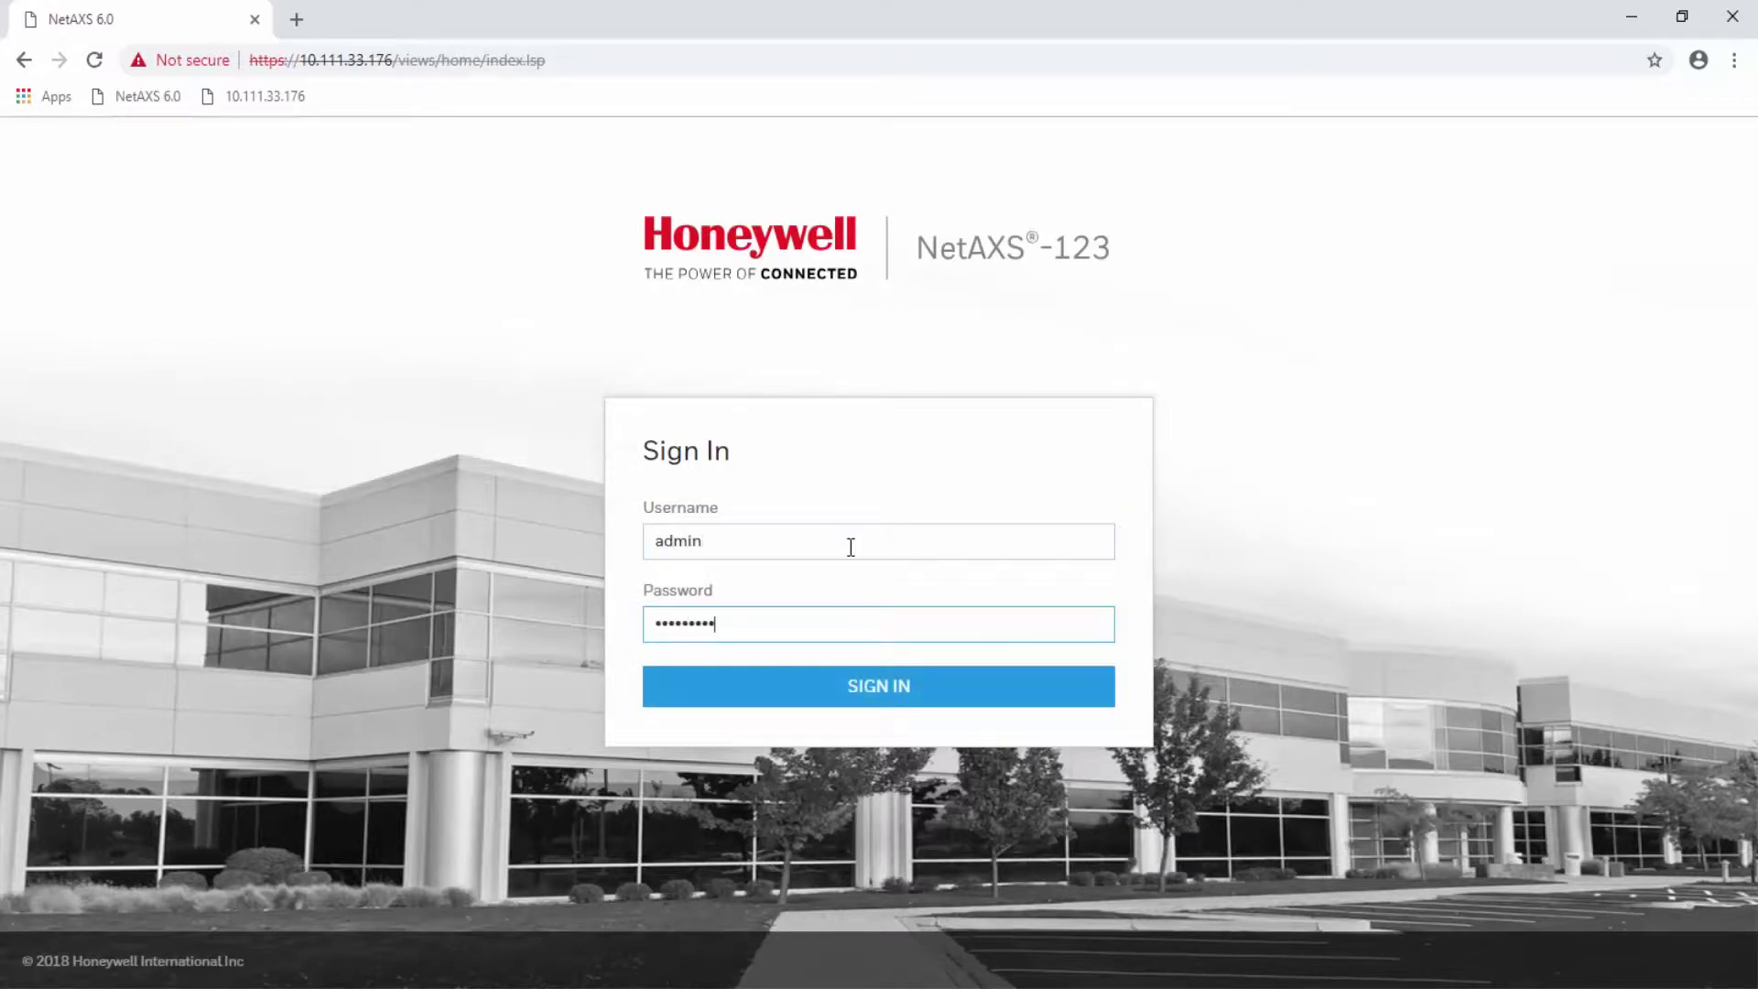
key(Return)
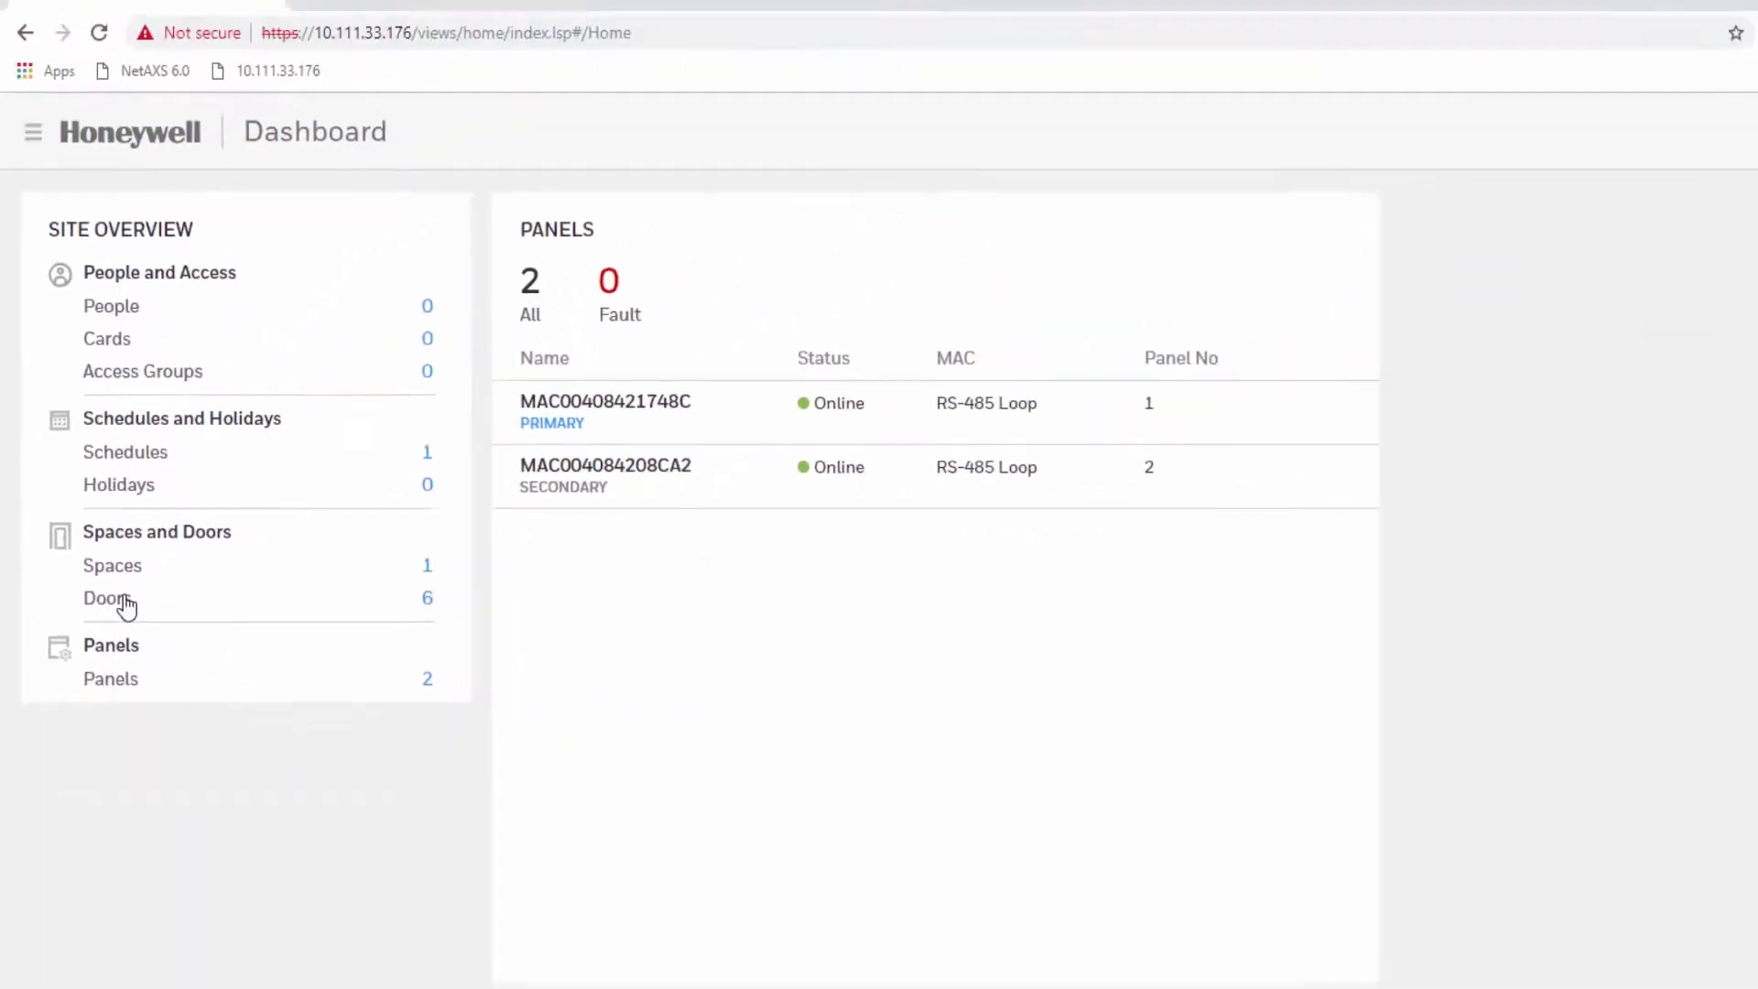
- Follow the Doors link on the Dashboard's Site Overview to reach Configuration
click(252, 574)
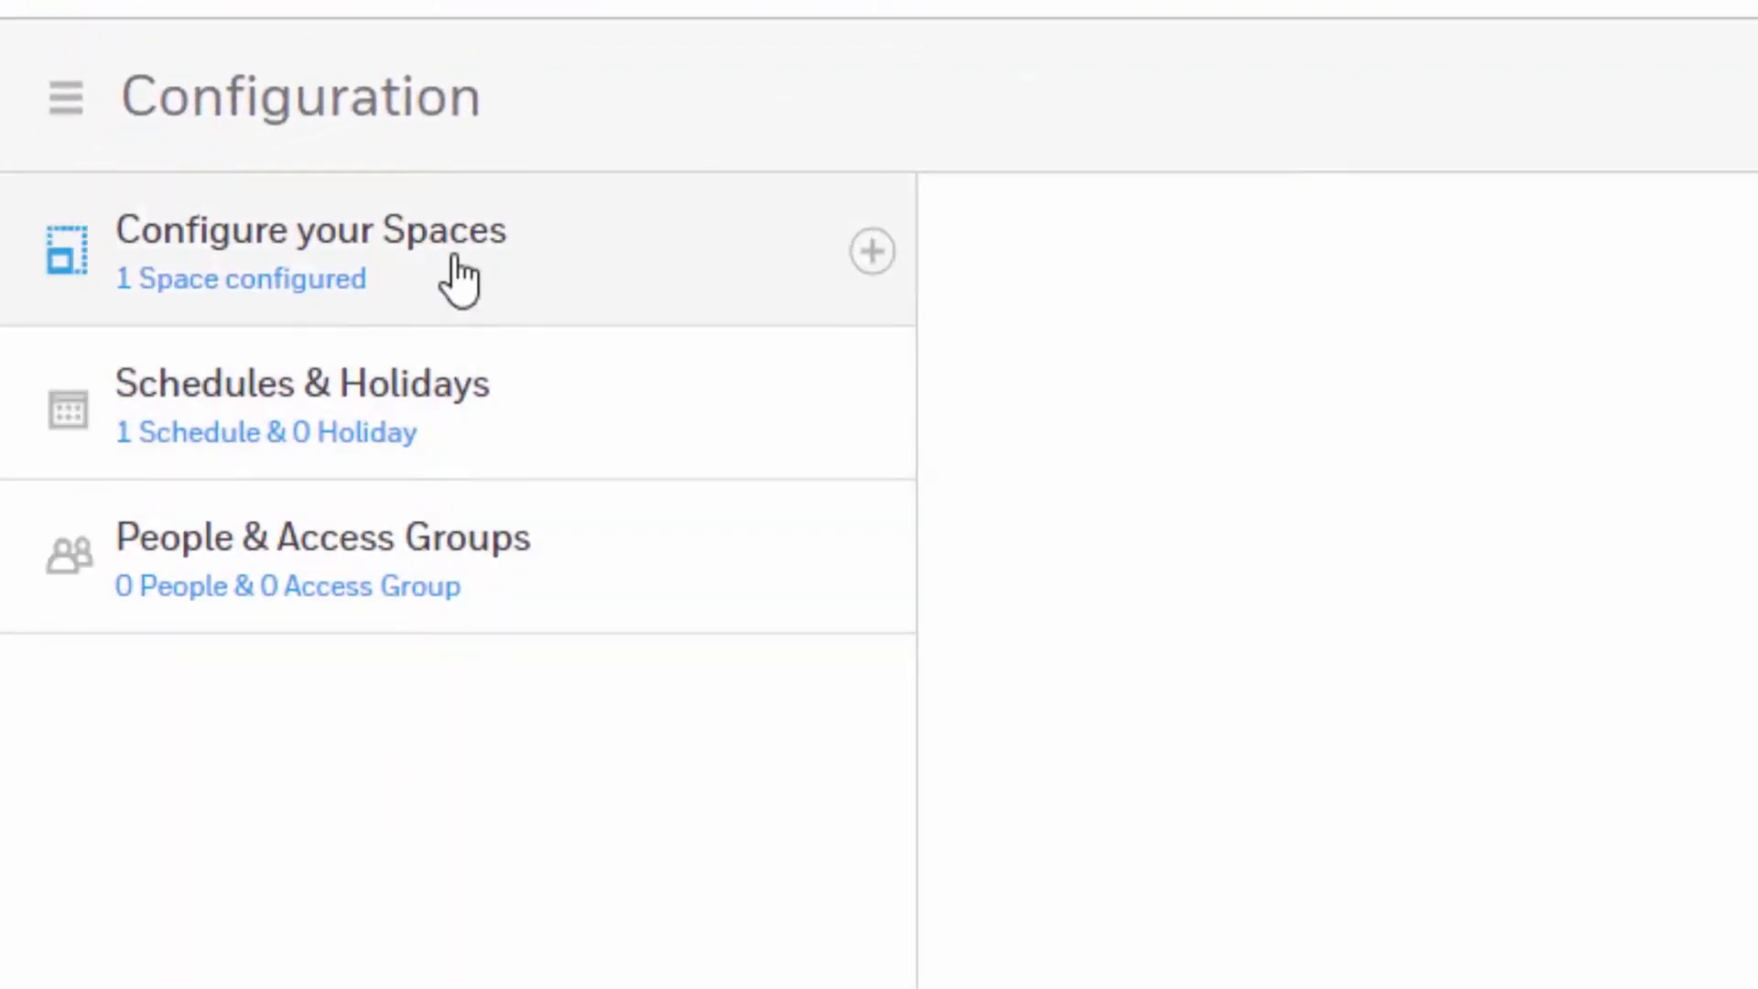
- Expand Configure your Spaces and open DefaultSpace to list Door1.1 through Door2.3
click(533, 291)
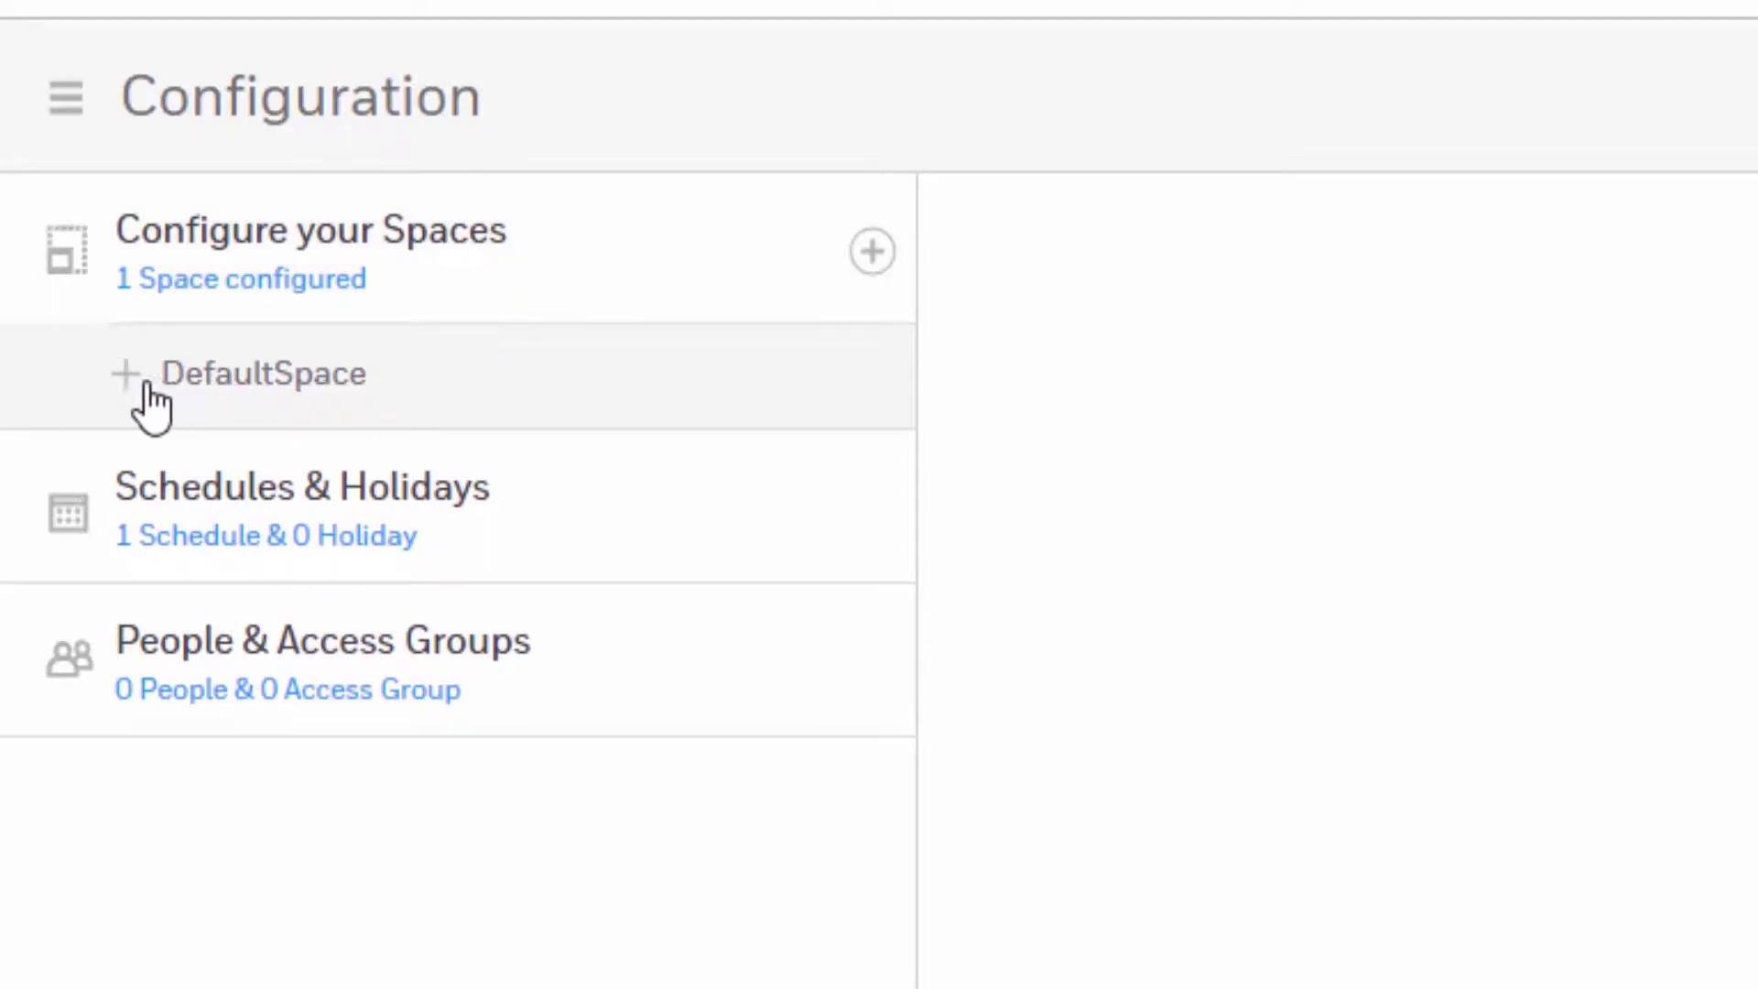
click(130, 378)
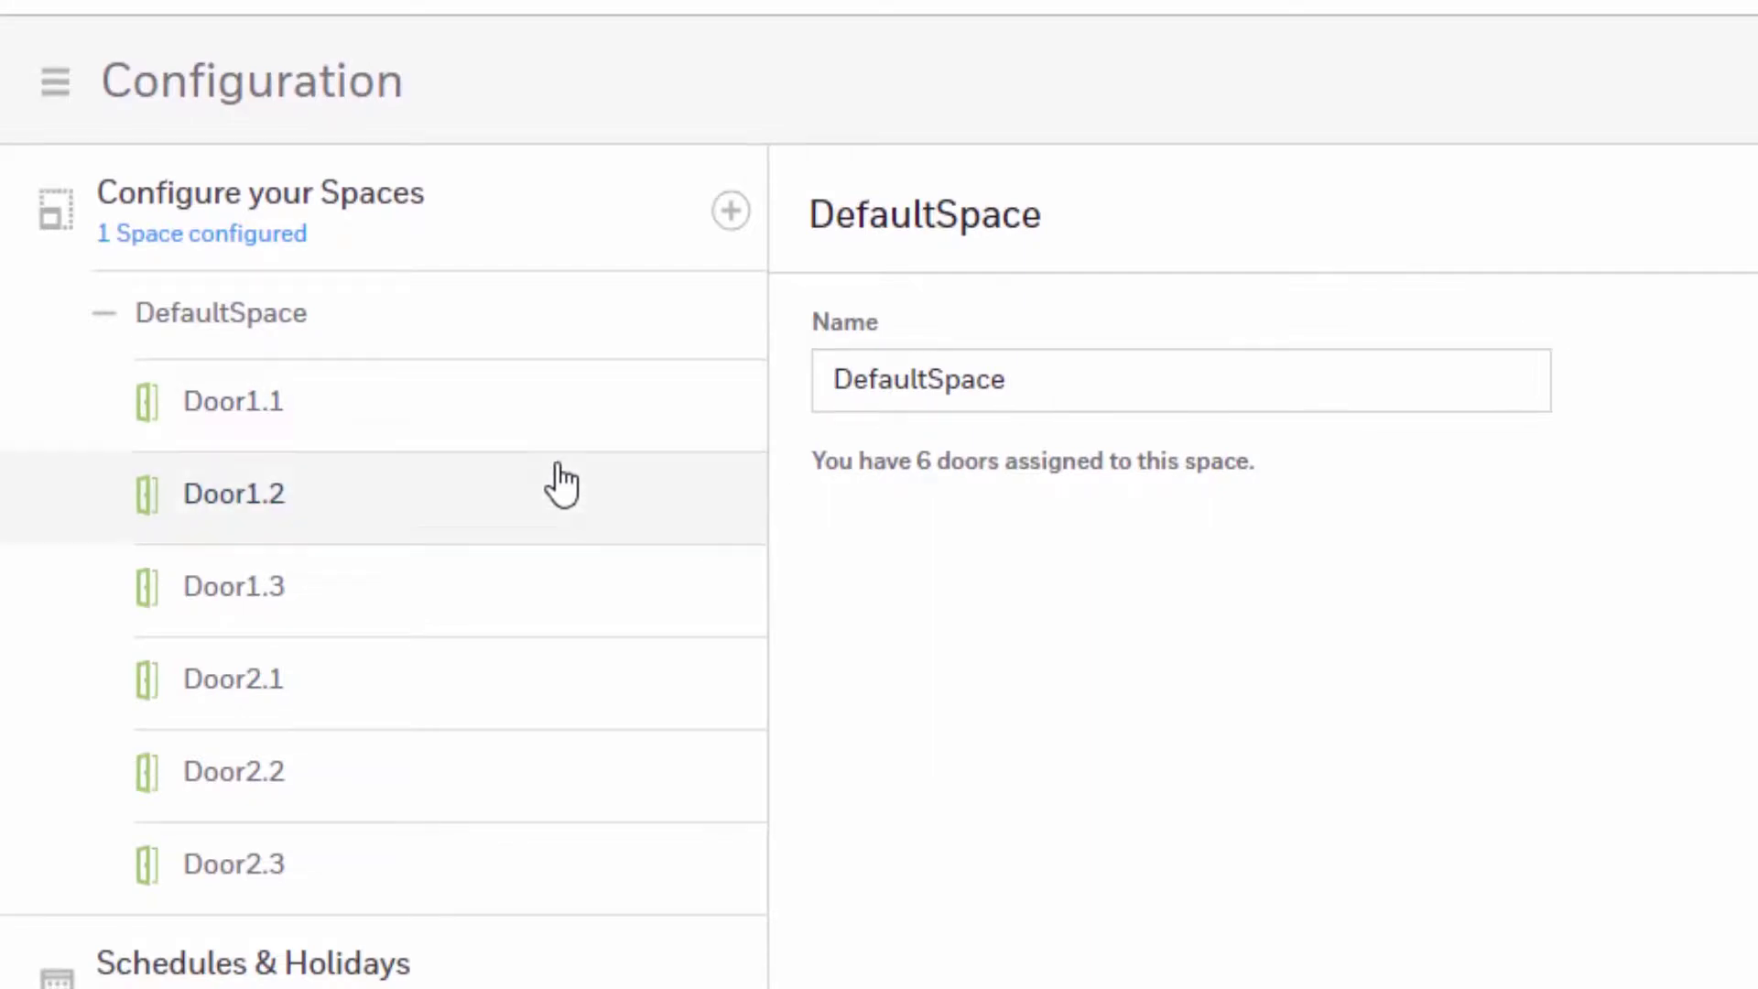
- Open Door1.2 from the DefaultSpace door list to view its Reader A settings
click(550, 511)
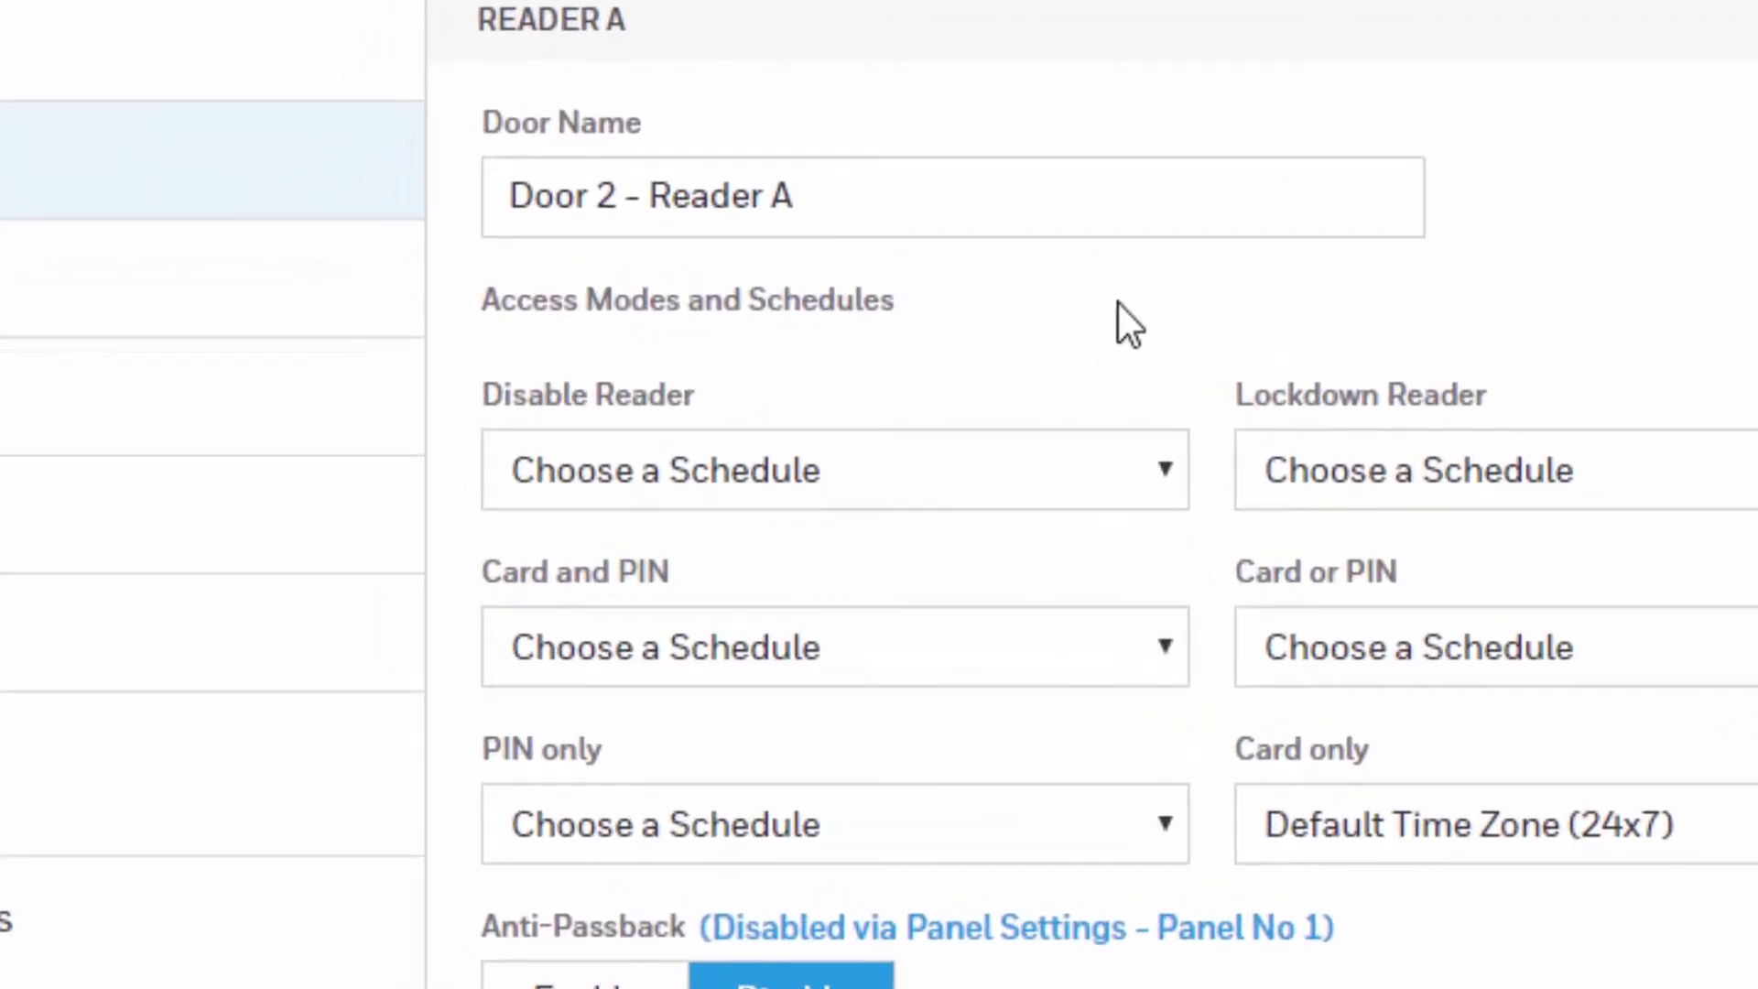
- Choose Default Time Zone (24x7) as Reader A's Disable Reader schedule
click(1174, 476)
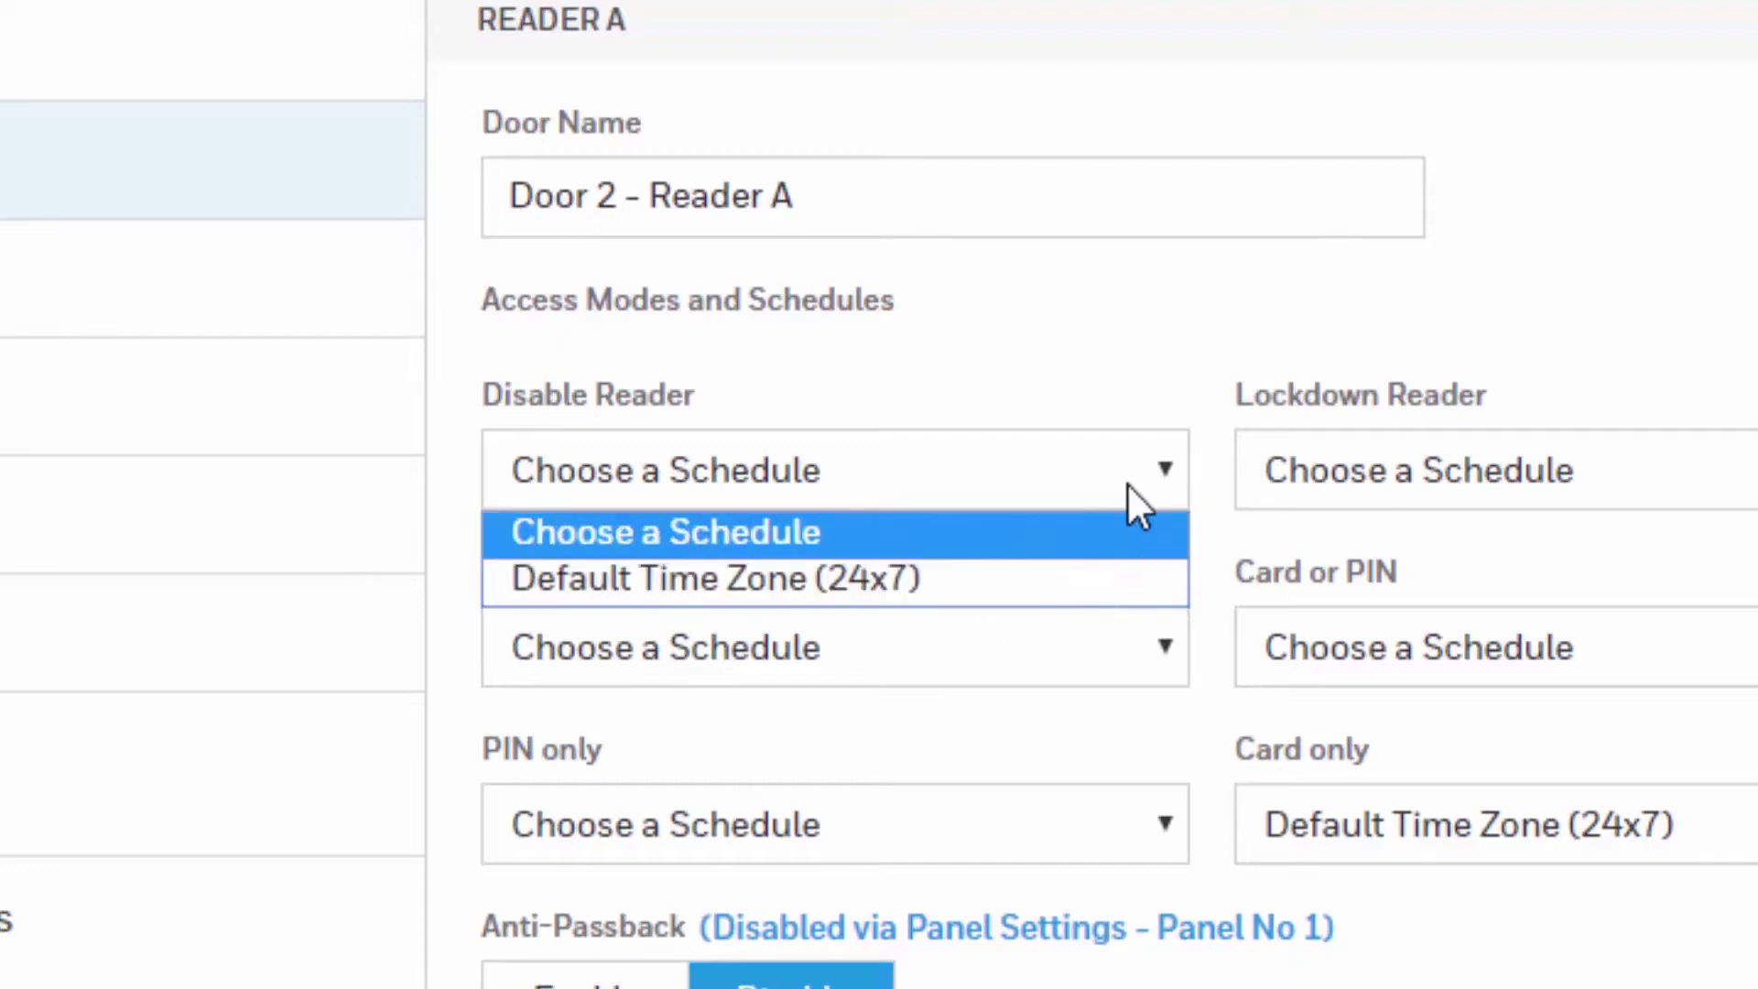
click(1082, 562)
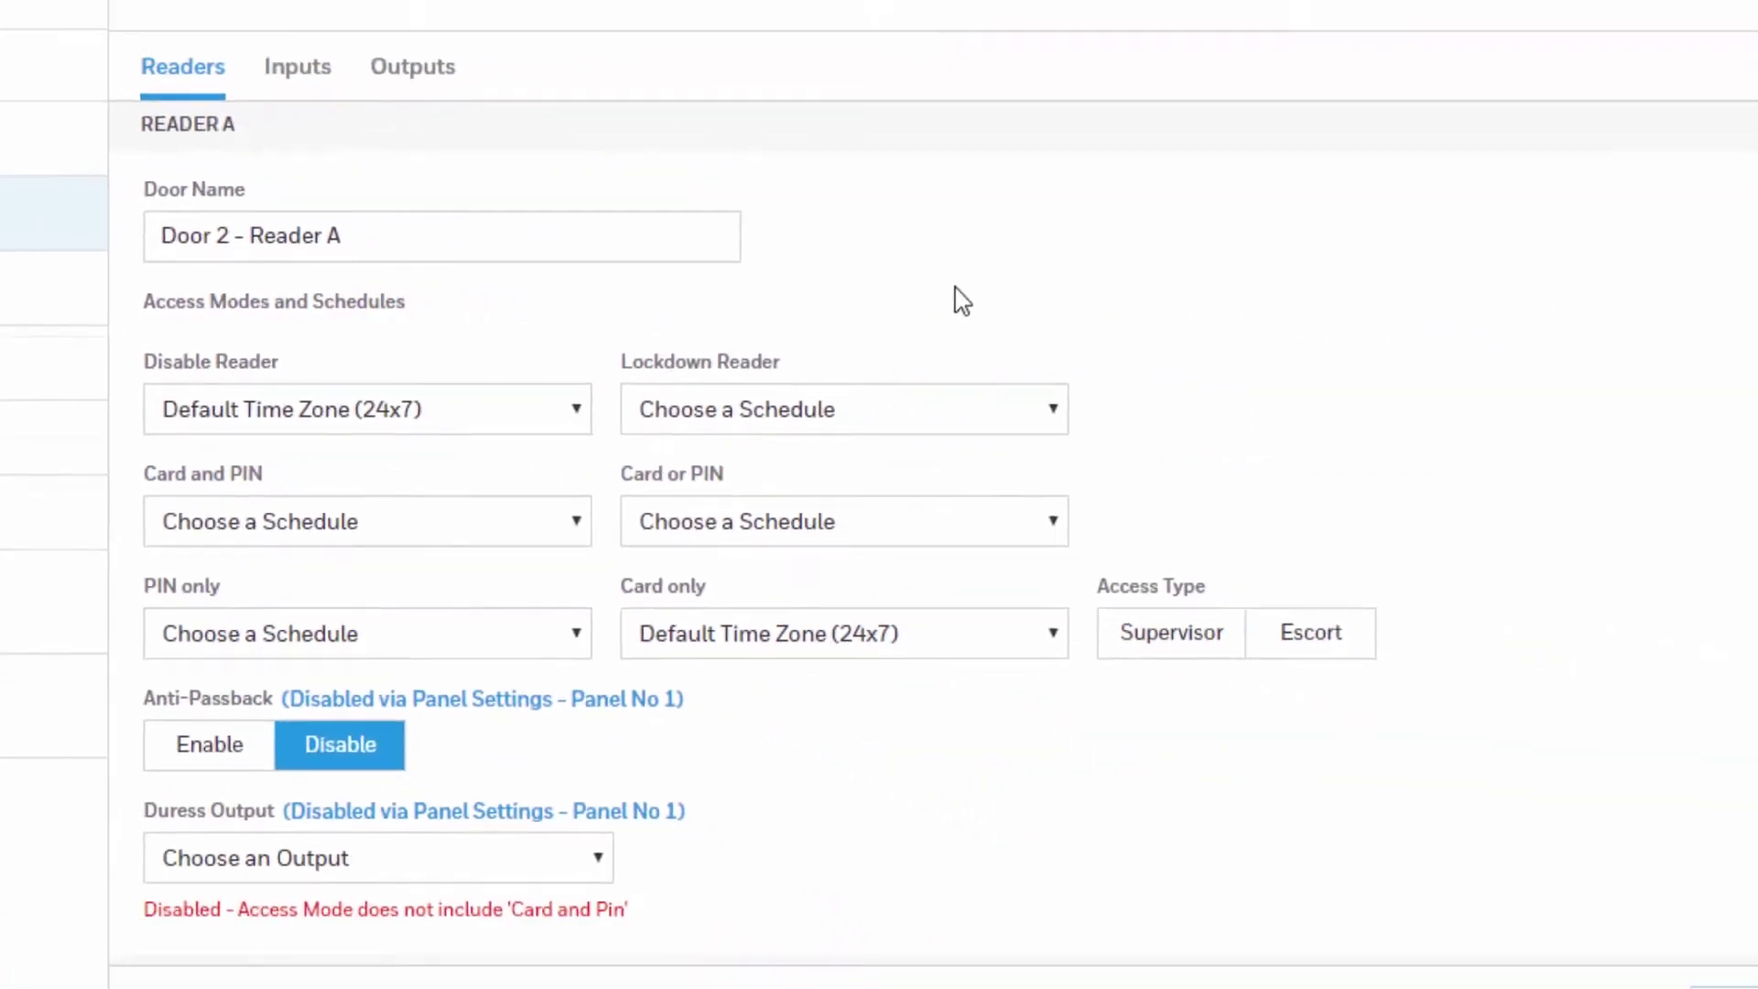
- Save Door1.2's Reader A changes and get the Successfully Saved notice
click(1690, 945)
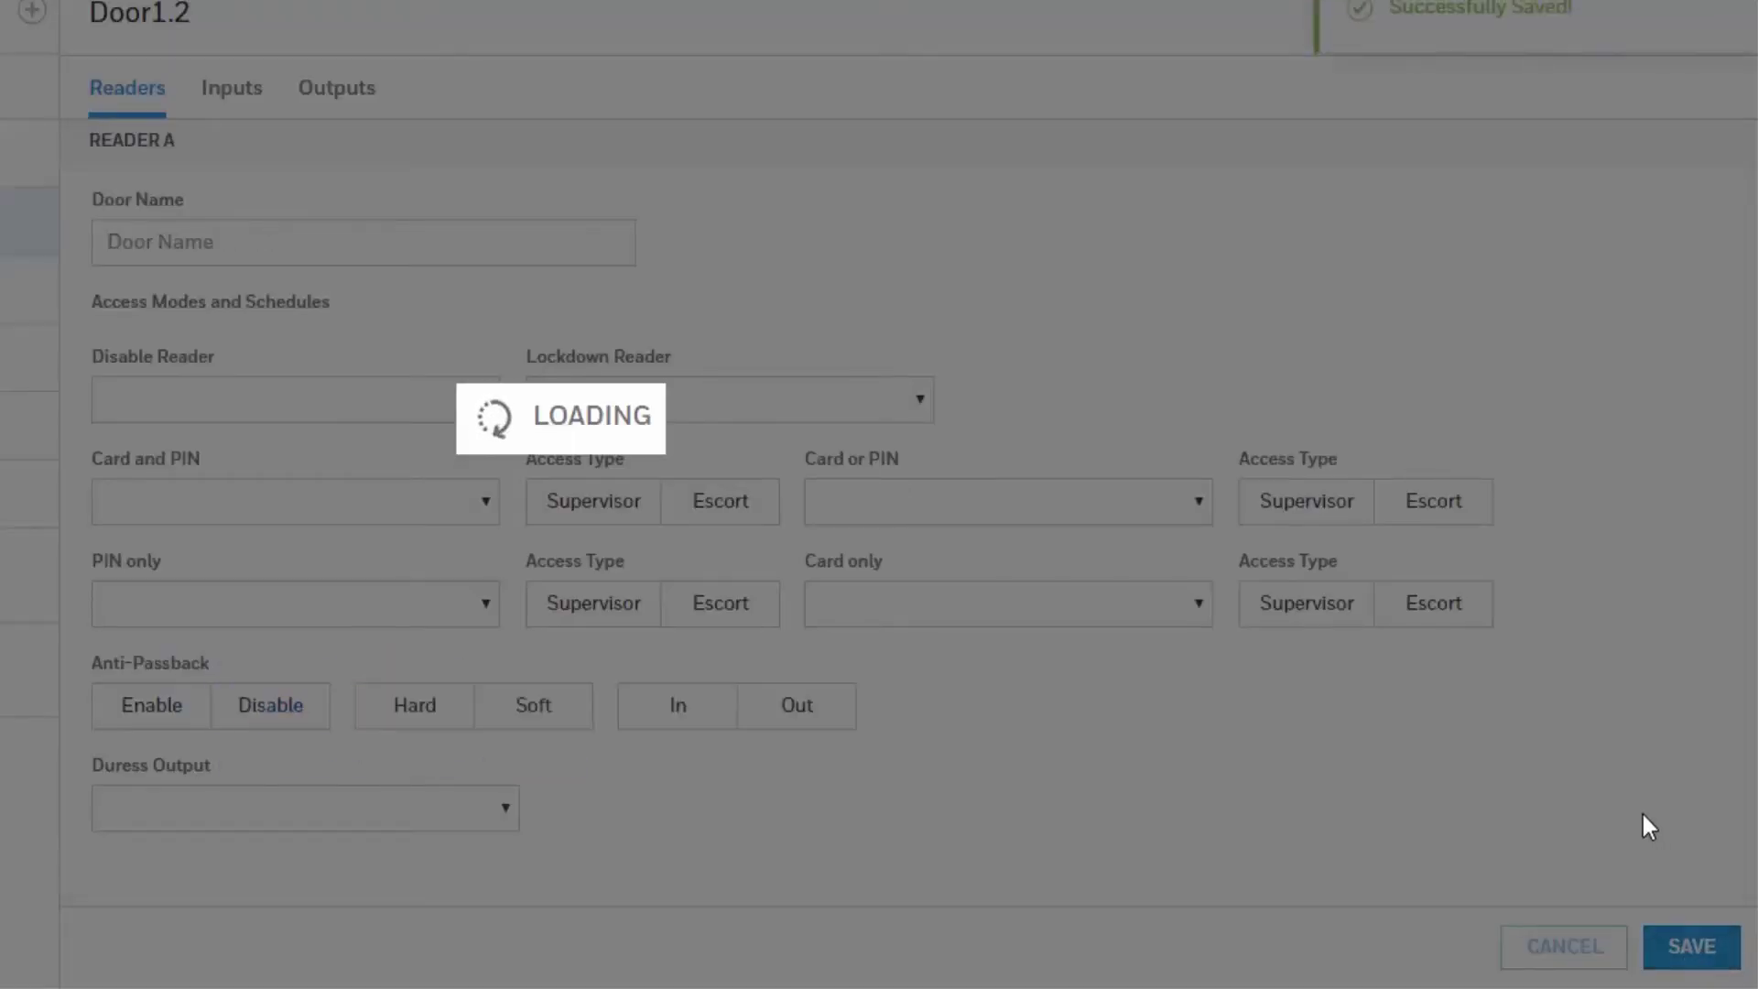